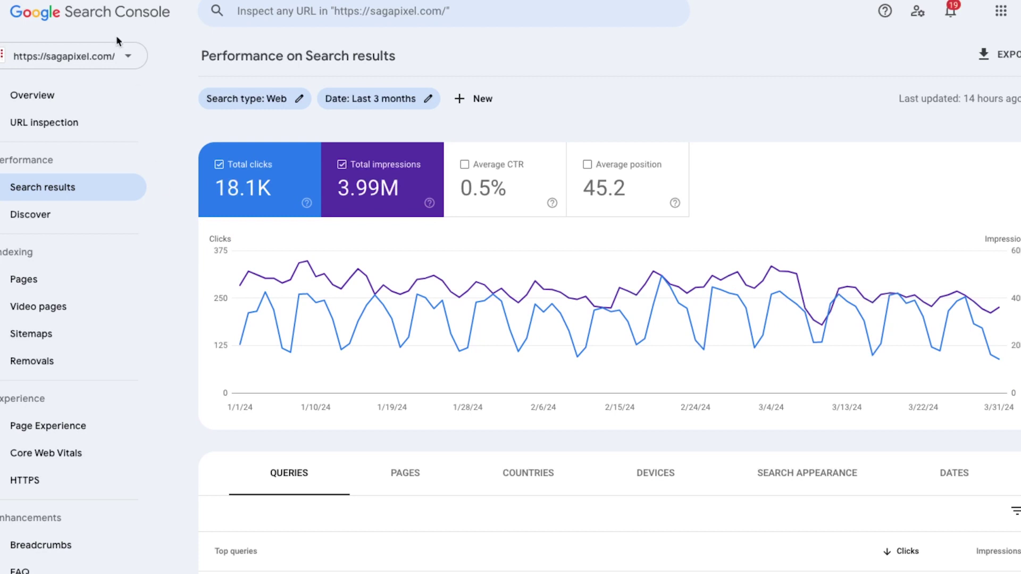
Set the Performance report's date range to Last 12 months and apply it.
left_click(385, 100)
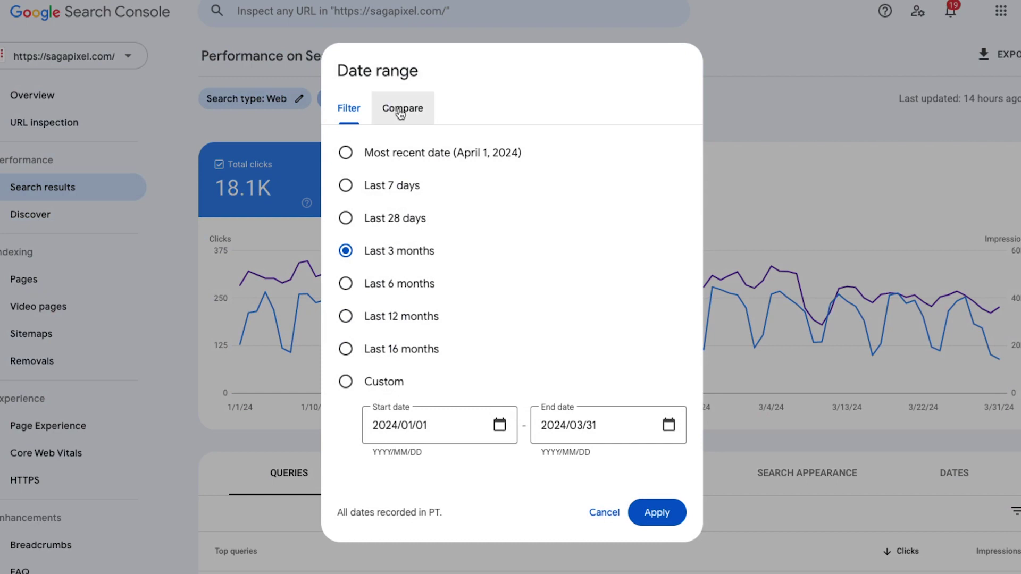
left_click(393, 108)
left_click(344, 71)
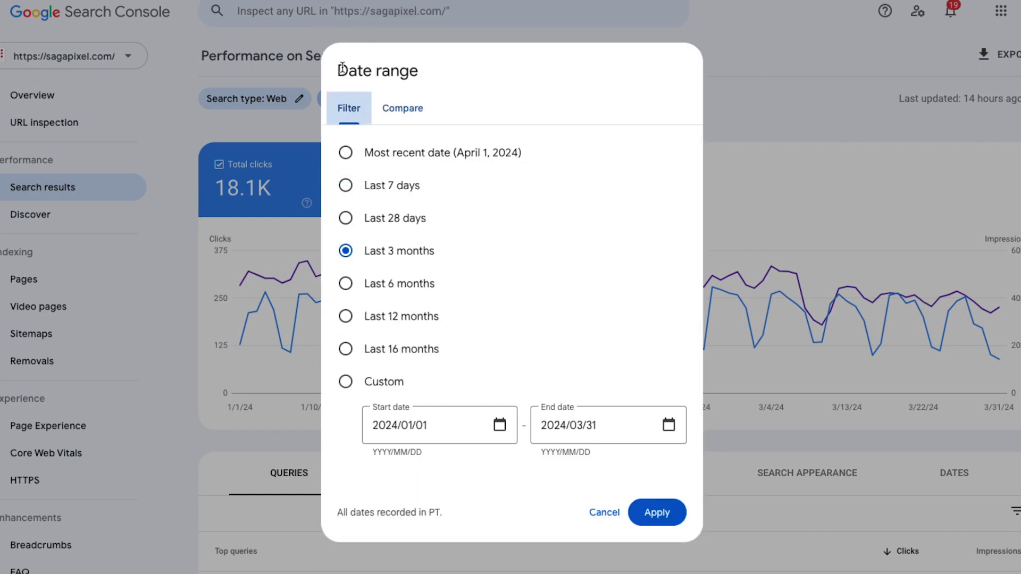
left_click(346, 317)
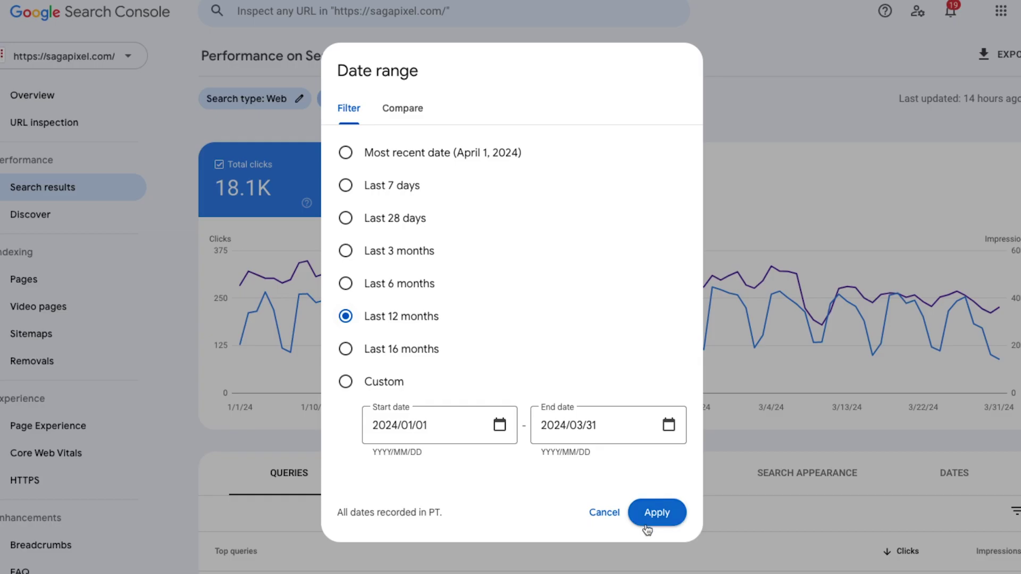
left_click(648, 514)
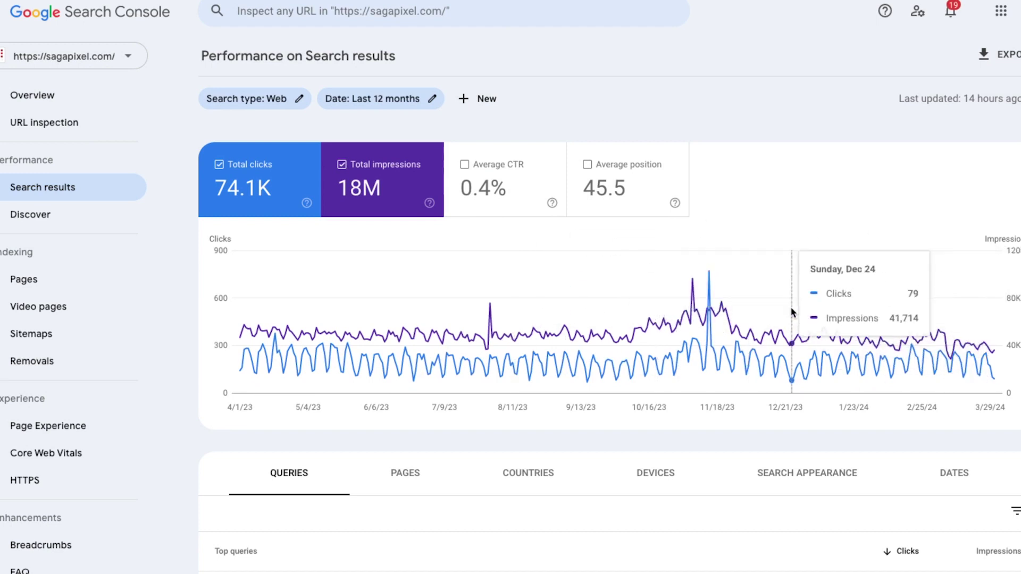
Change the date range to compare the last 28 days against the previous period.
left_click(397, 99)
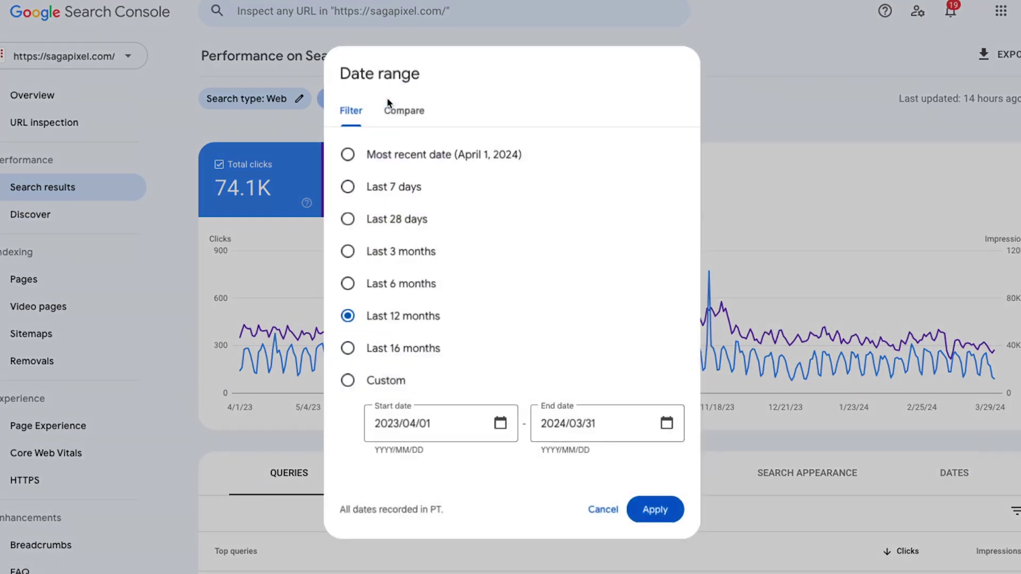
left_click(400, 118)
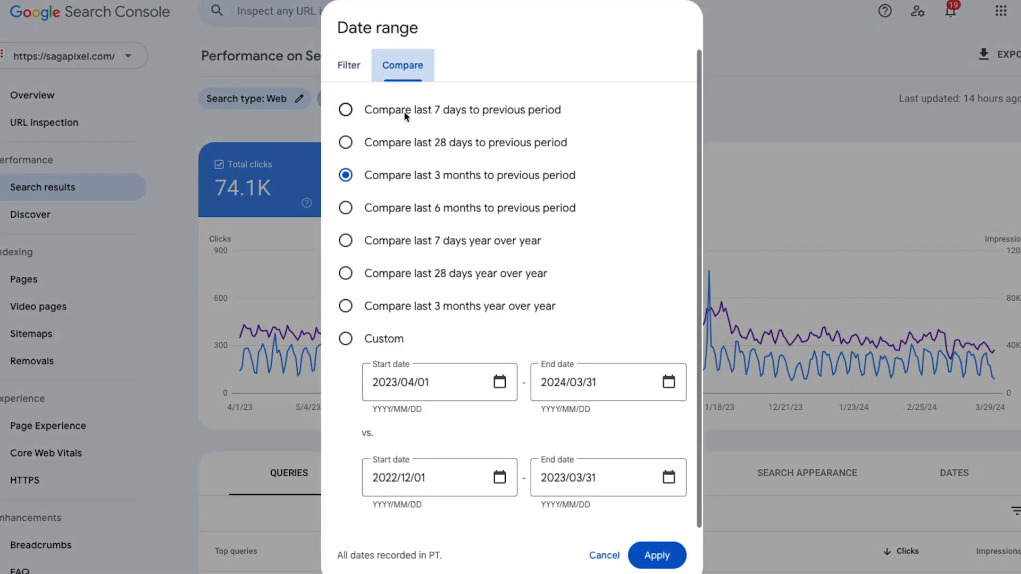
left_click(345, 143)
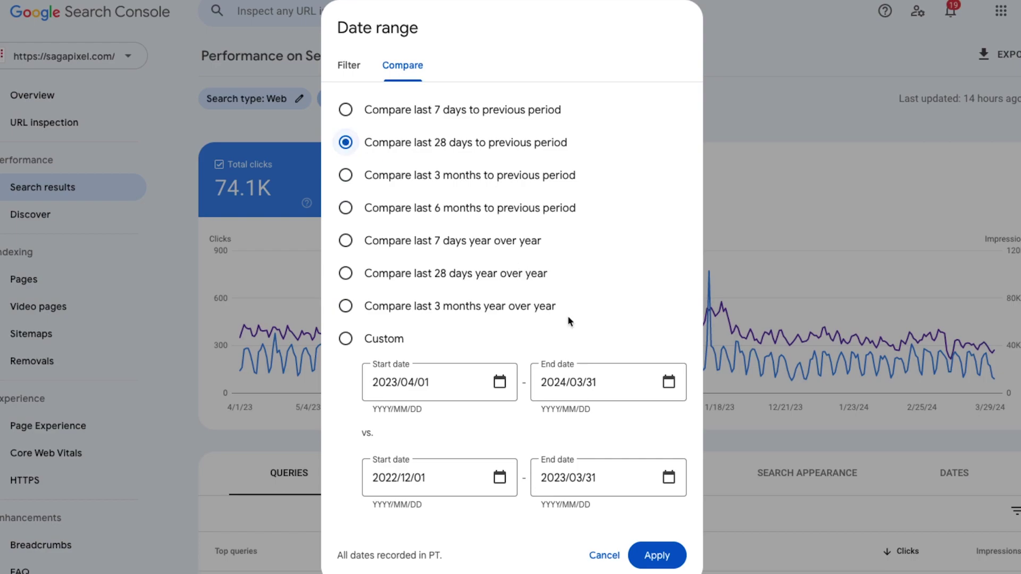
left_click(656, 554)
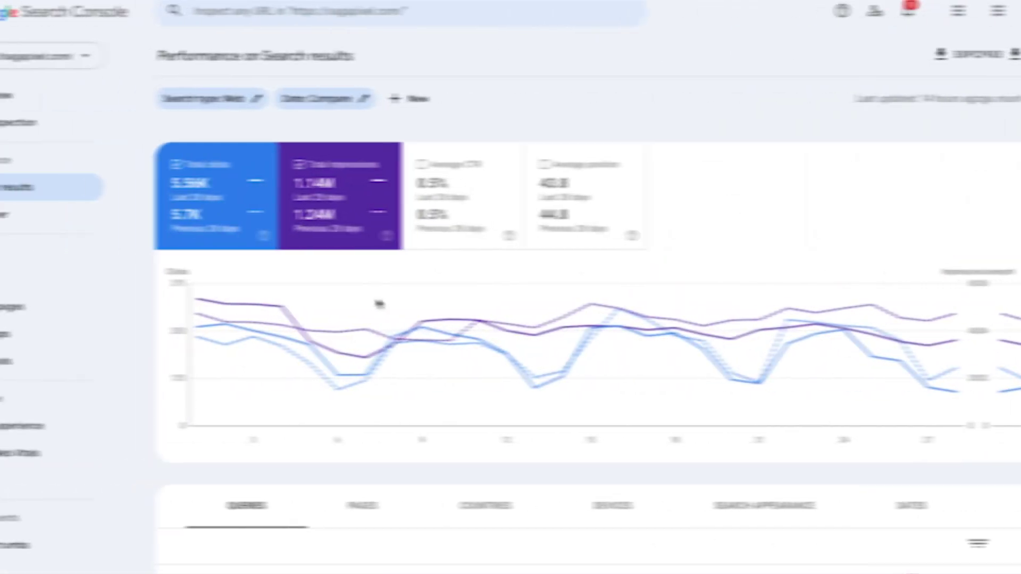
Break the comparison down by page, sorted by Clicks Difference ascending so -213 is first.
scroll(433, 358, "down", 3)
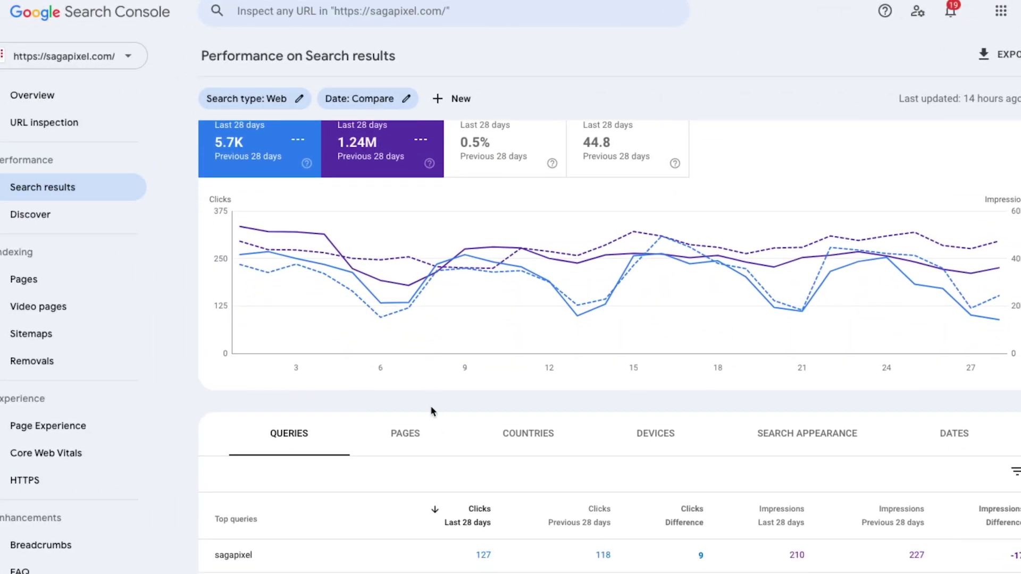
left_click(390, 447)
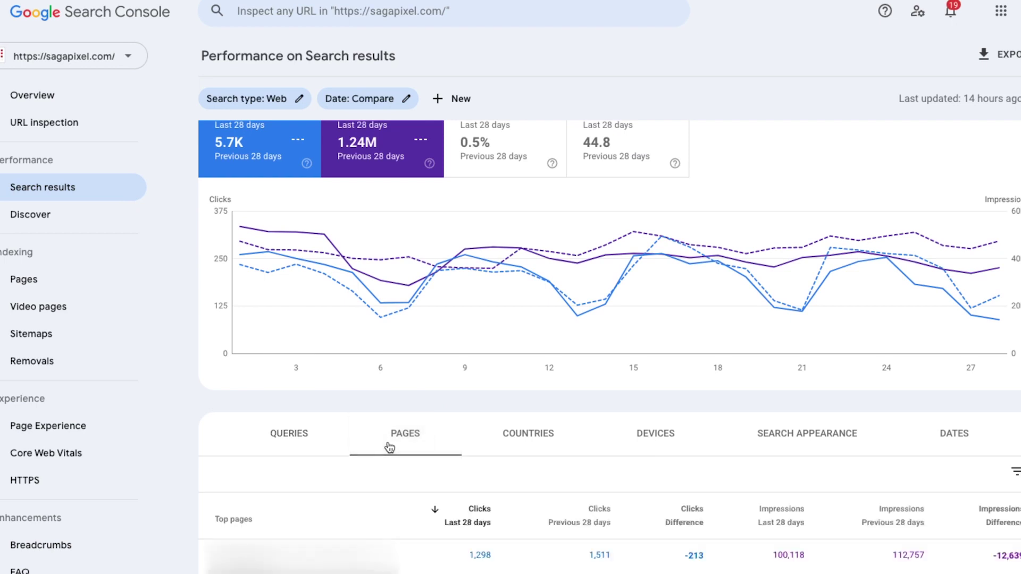
scroll(389, 447, "down", 2)
left_click(703, 434)
left_click(703, 434)
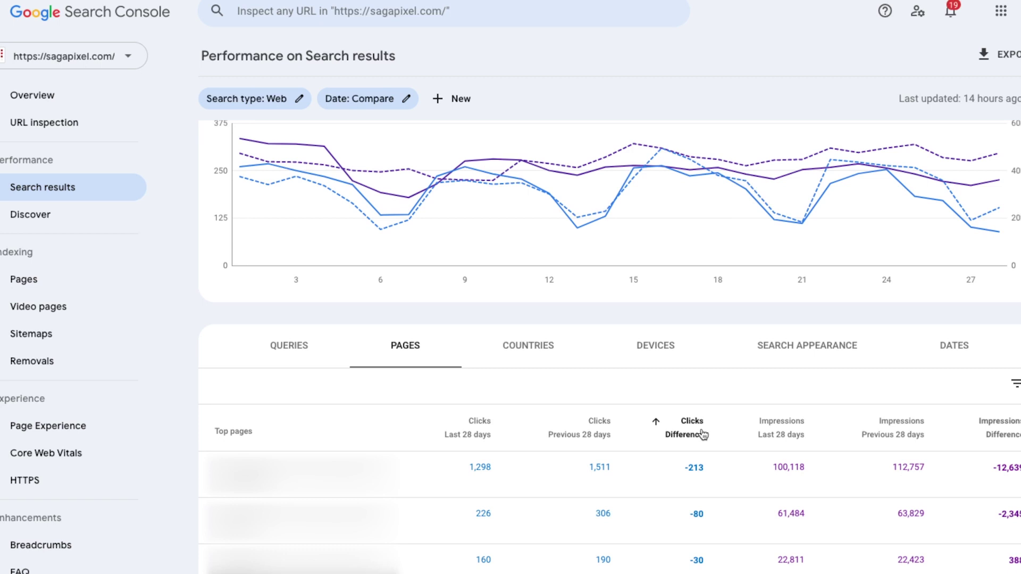
scroll(703, 435, "down", 3)
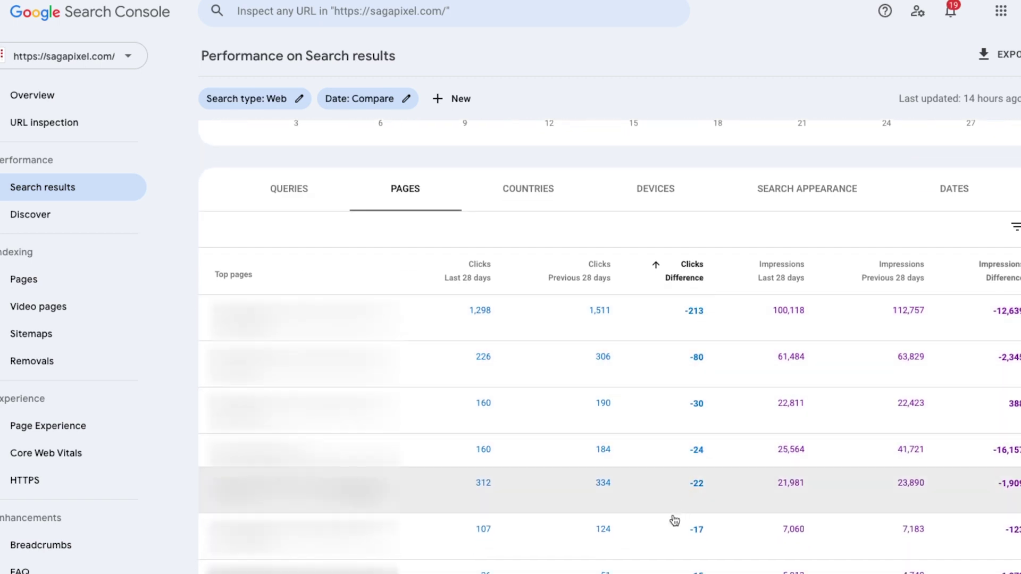
left_click(699, 282)
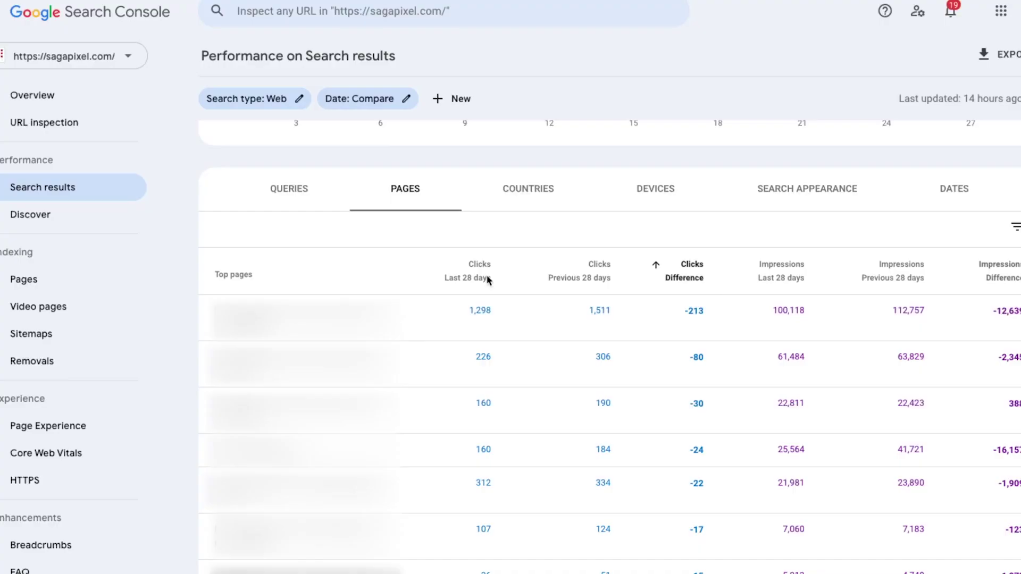
Filter to the top-losing sagapixel.com page and sort its queries by biggest click drop.
left_click(334, 309)
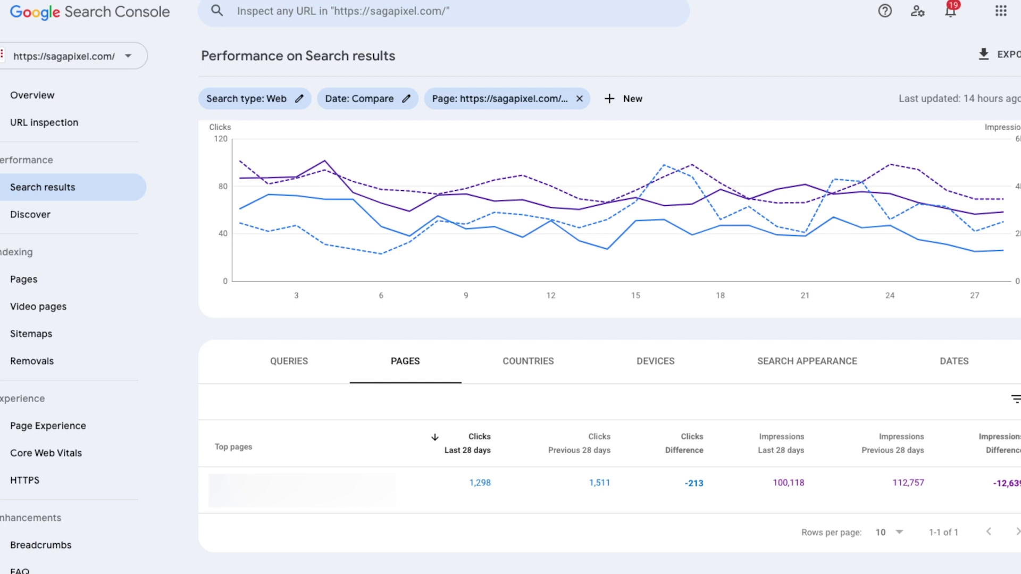
left_click(297, 364)
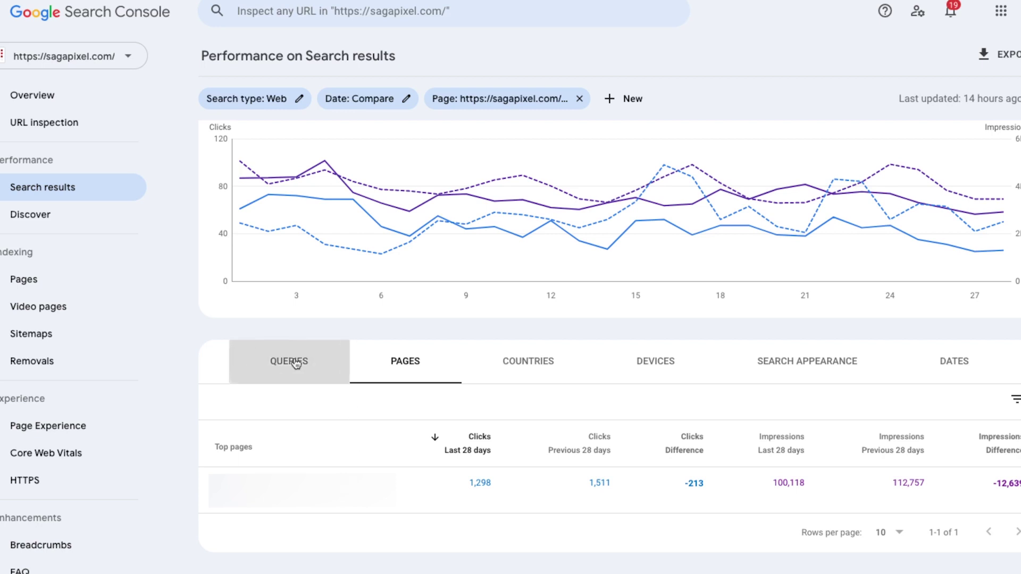
scroll(296, 364, "down", 2)
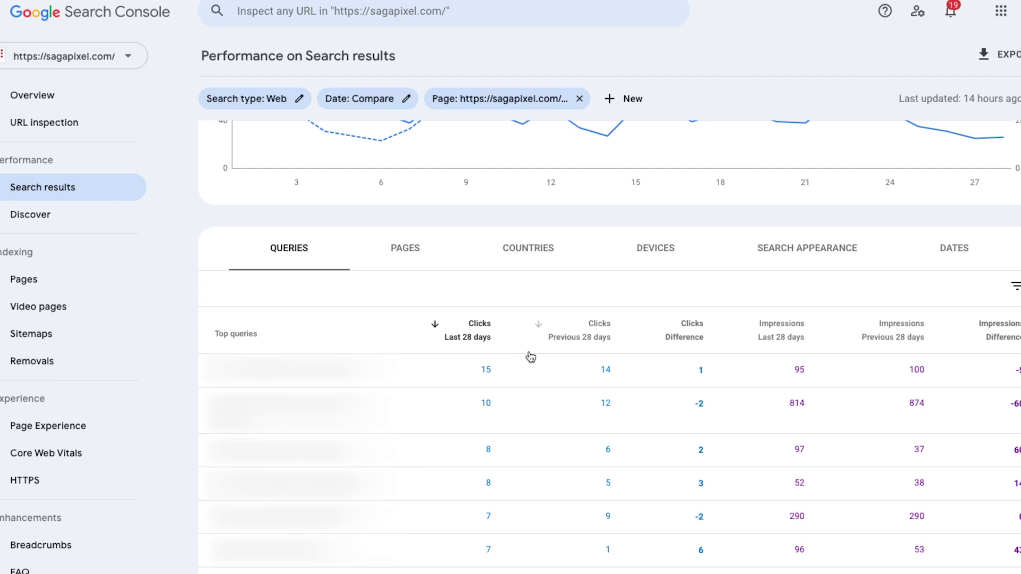
left_click(703, 328)
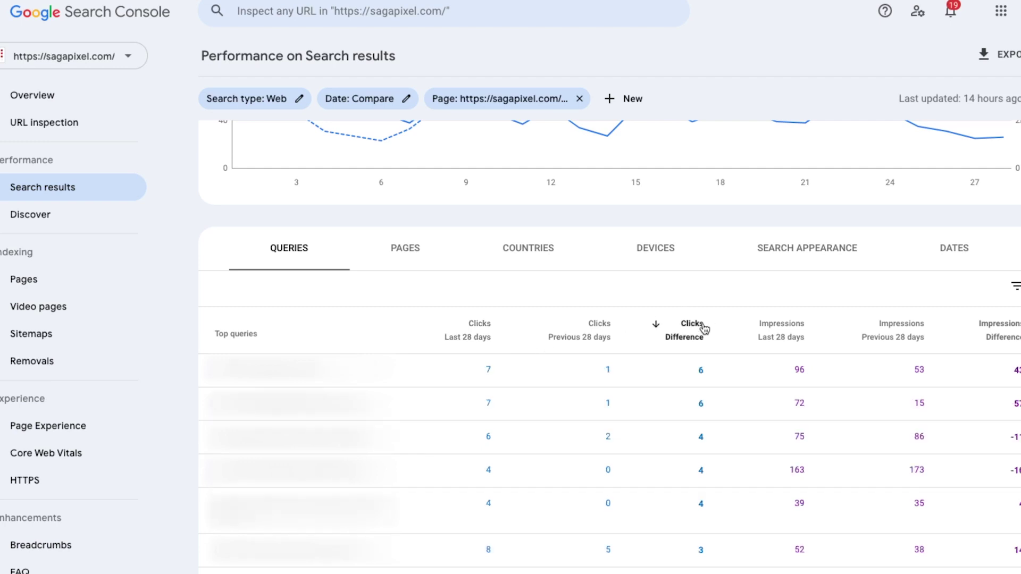
left_click(704, 329)
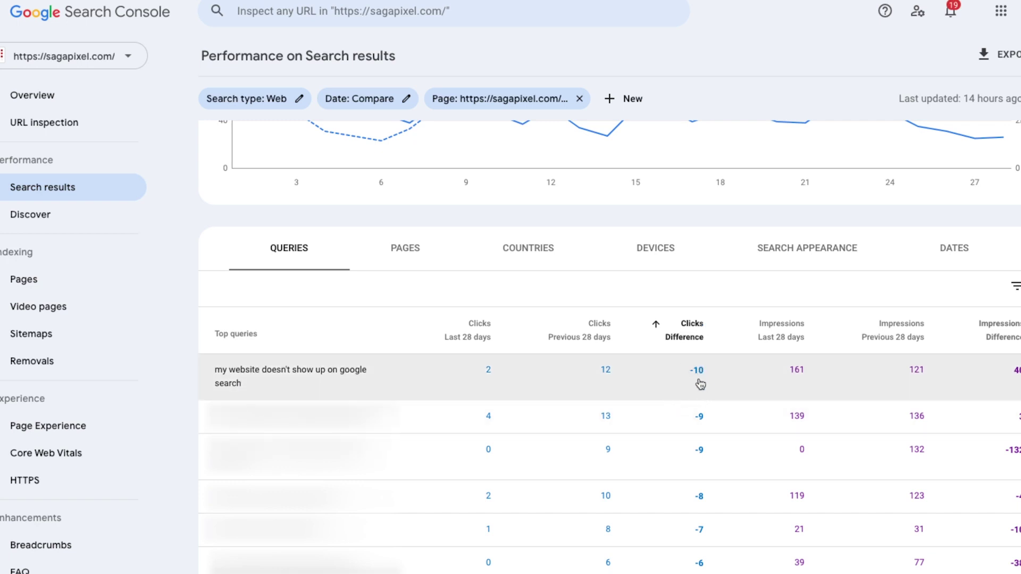
scroll(369, 168, "up", 5)
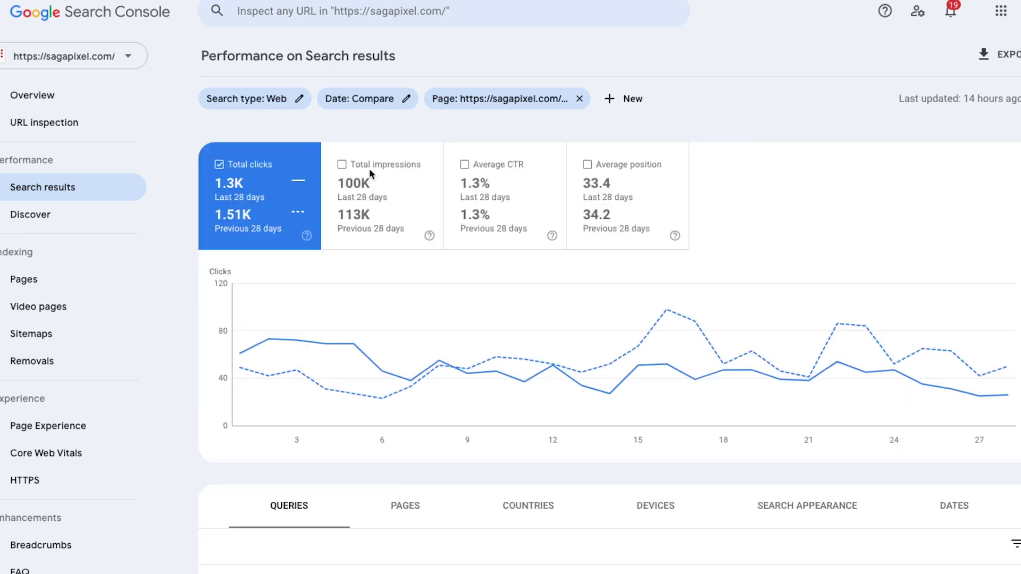
Add Average position to the filtered page's comparison chart and review its queries.
left_click(655, 202)
scroll(656, 204, "down", 3)
scroll(656, 204, "down", 2)
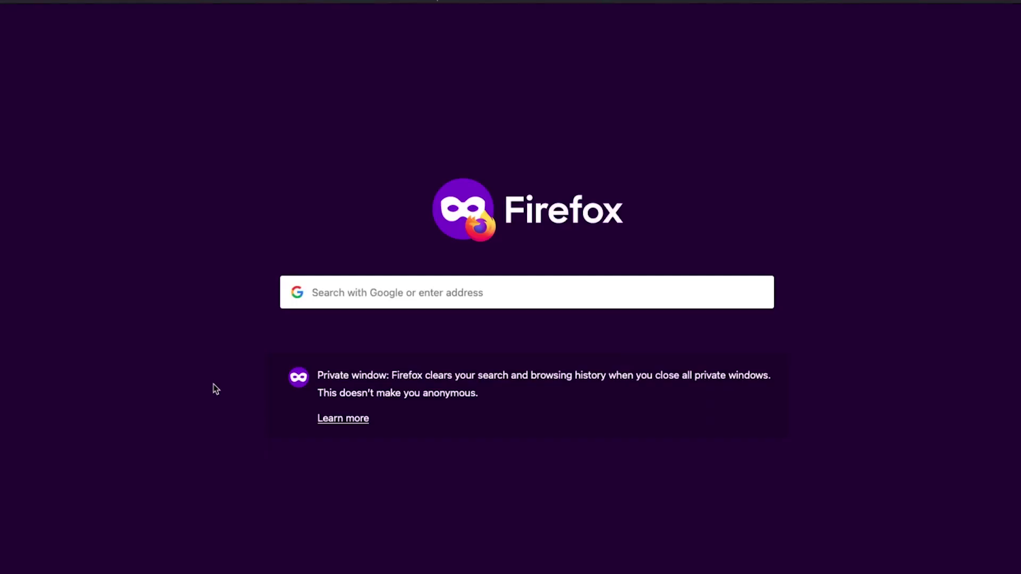
Search Google for 'my website doesn't show up on google search' and scan the ranking results.
type("my website doesn't show up on google search")
key("Return")
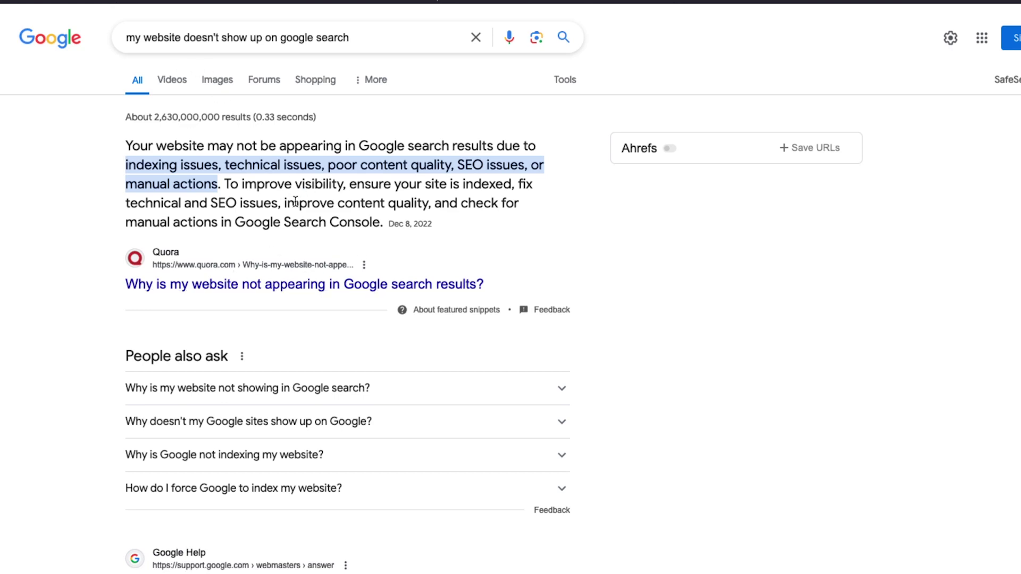
scroll(295, 202, "down", 10)
scroll(296, 207, "down", 2)
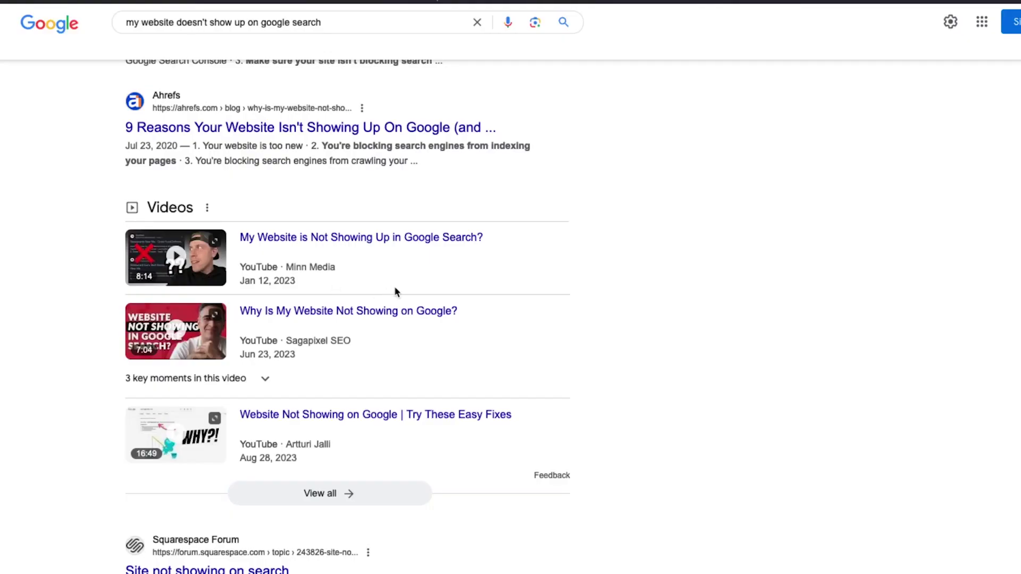
scroll(395, 291, "down", 6)
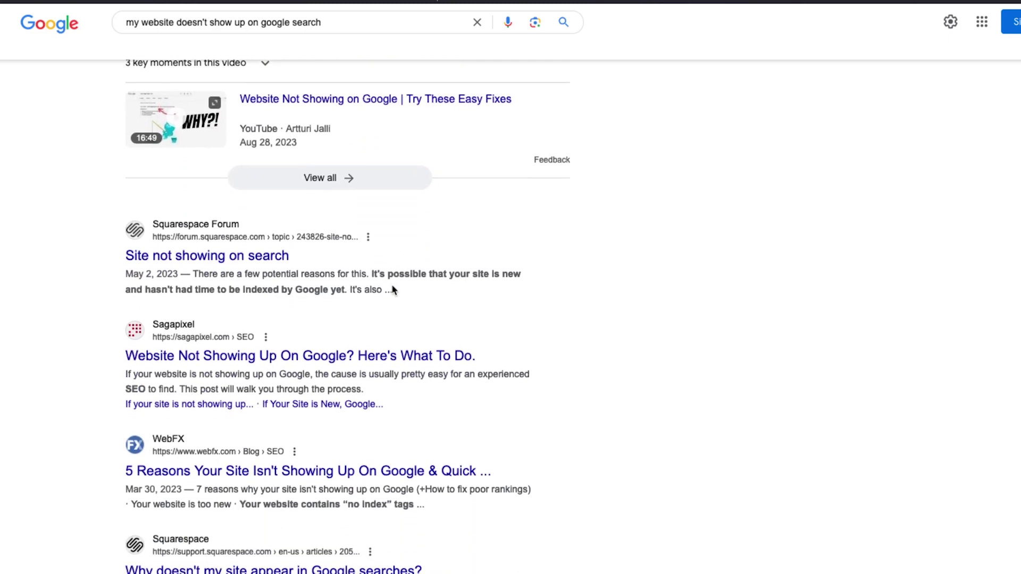
scroll(393, 289, "down", 1)
scroll(392, 289, "up", 2)
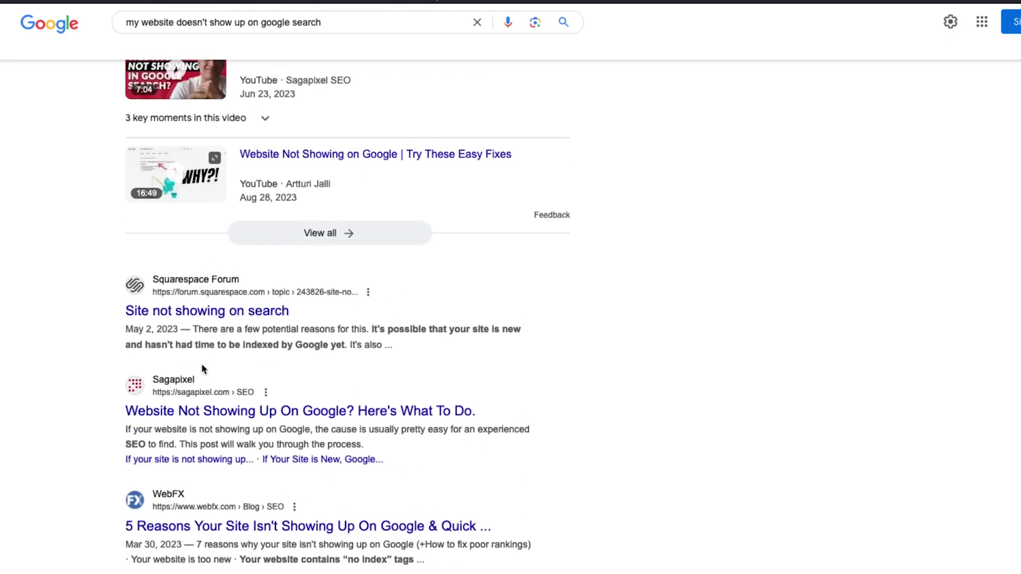
scroll(48, 275, "up", 10)
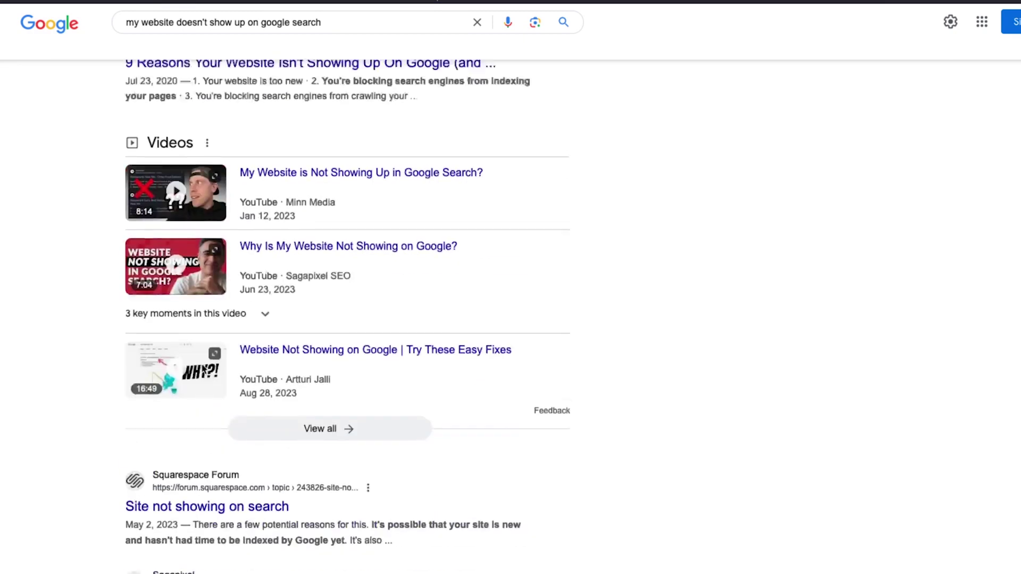
scroll(47, 274, "up", 1)
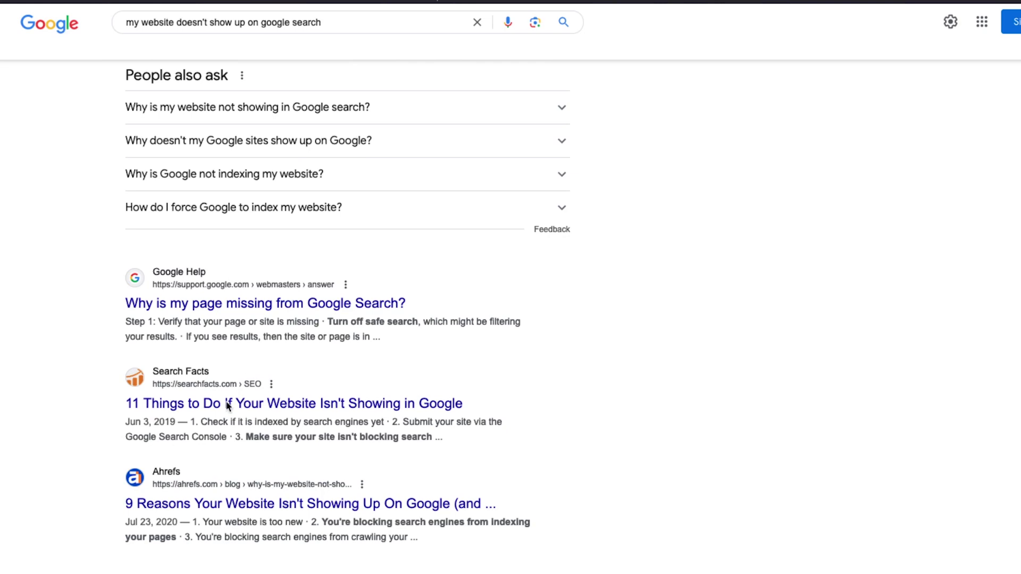
scroll(225, 480, "up", 4)
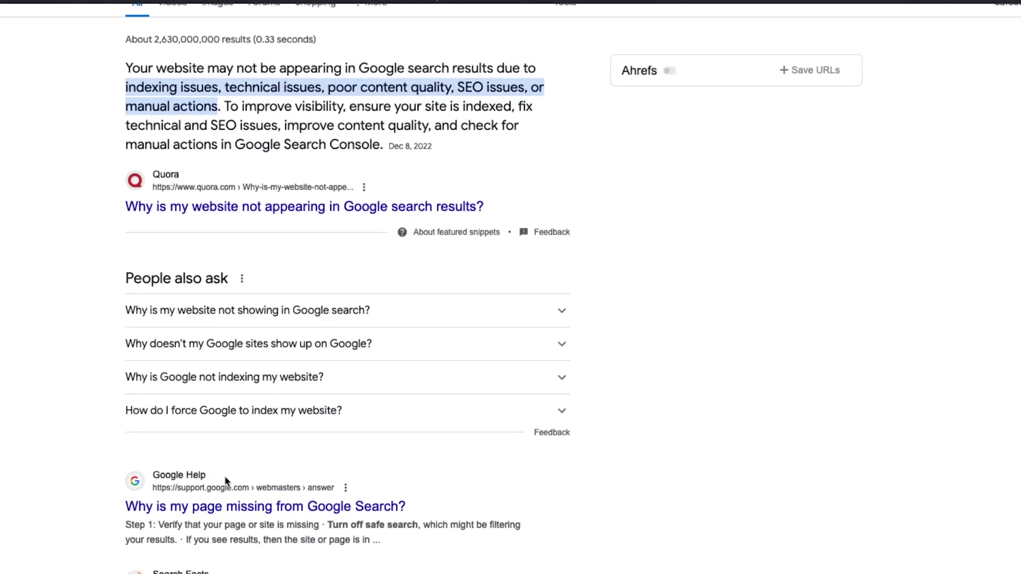